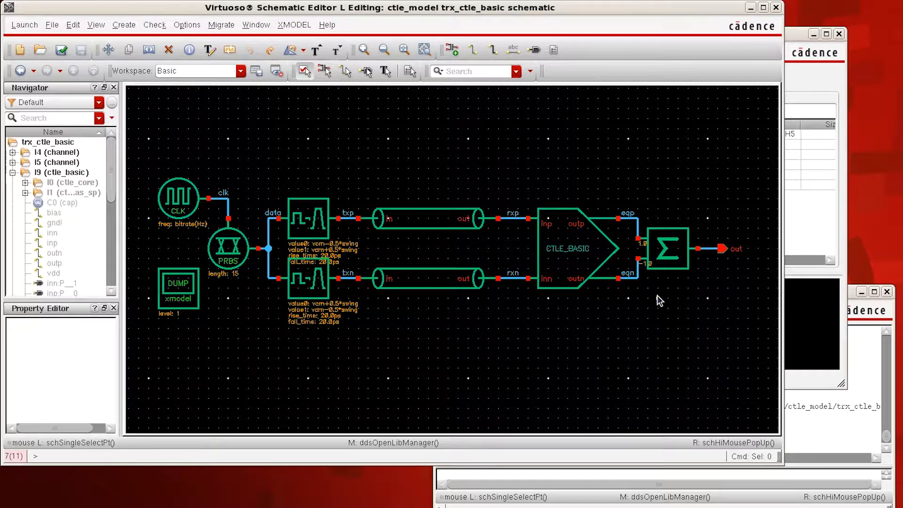
# Select the CTLE_BASIC block and look up the schematic and xmodel views of the ctle_basic cell in the Library Manager.
pyautogui.click(576, 270)
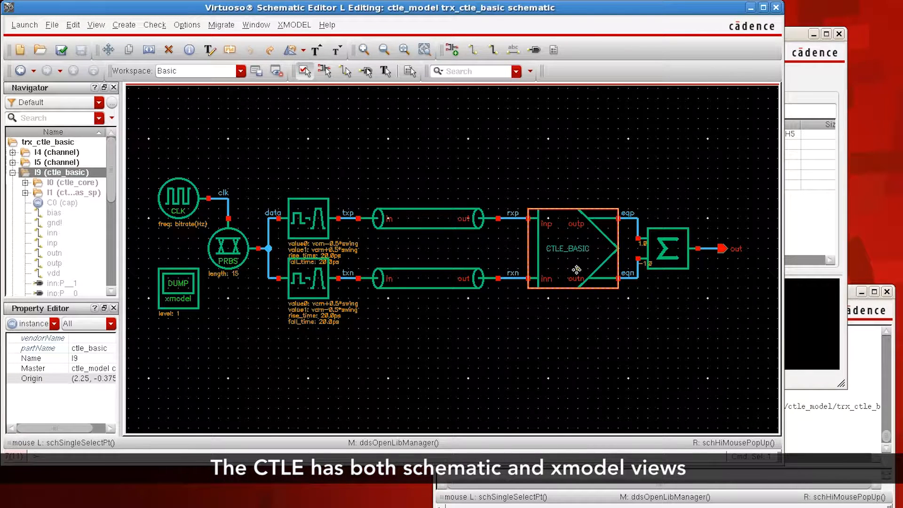
pyautogui.click(805, 88)
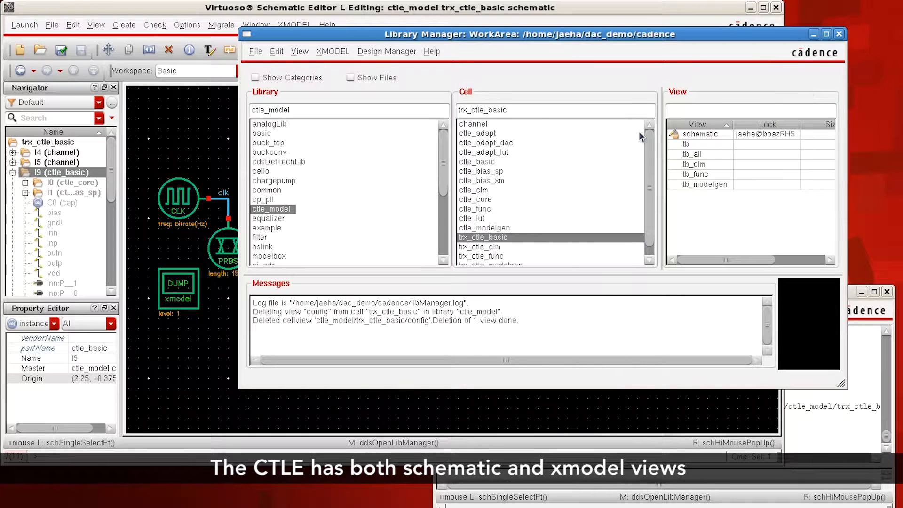
pyautogui.click(560, 163)
pyautogui.click(693, 134)
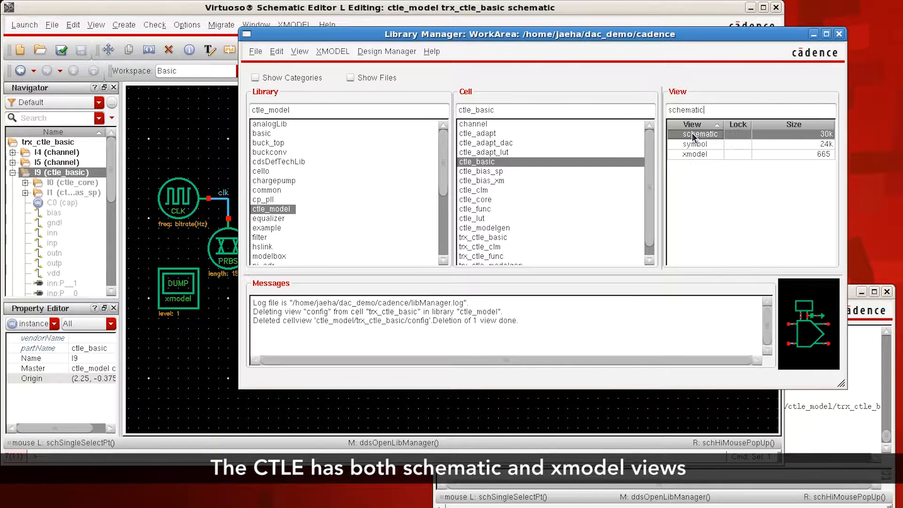
pyautogui.click(684, 155)
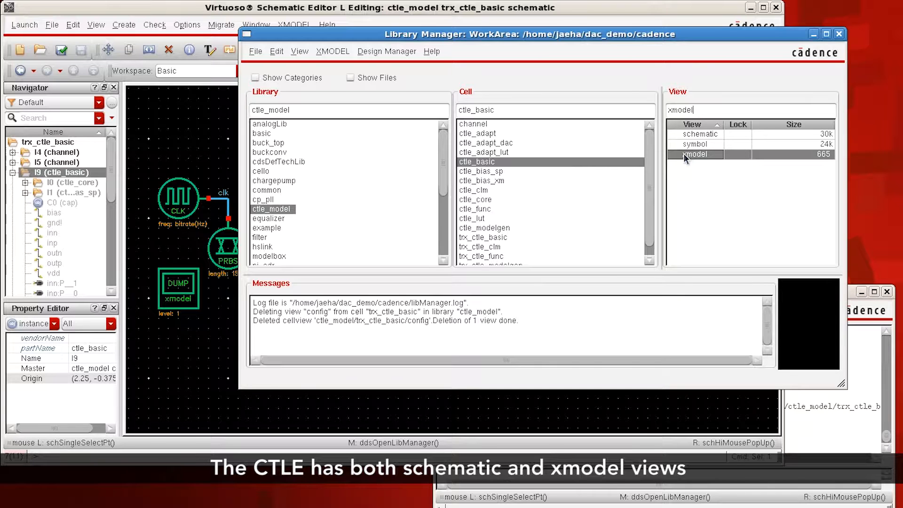
# Open the schematic view of ctle_basic, descend into the ctle_core circuit to inspect it, and close the schematic window.
pyautogui.doubleClick(690, 133)
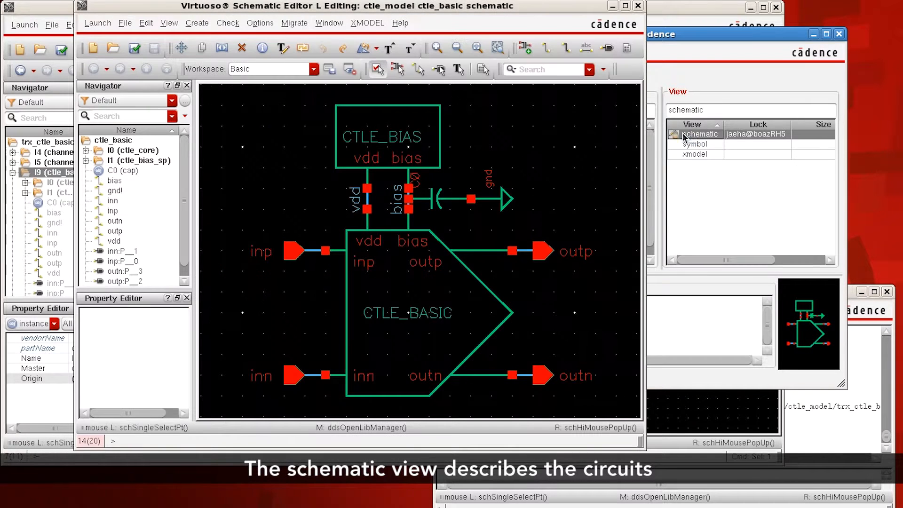
pyautogui.click(406, 328)
pyautogui.press('x')
pyautogui.press('Return')
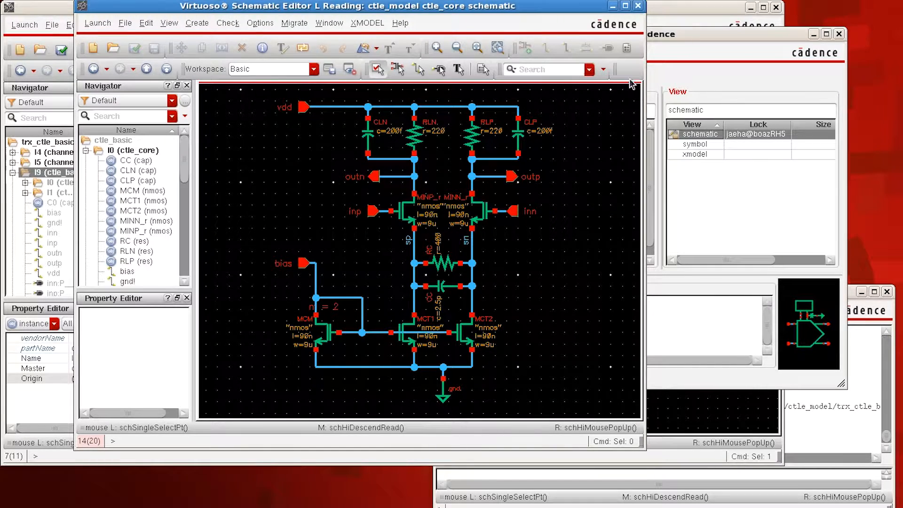
pyautogui.click(638, 6)
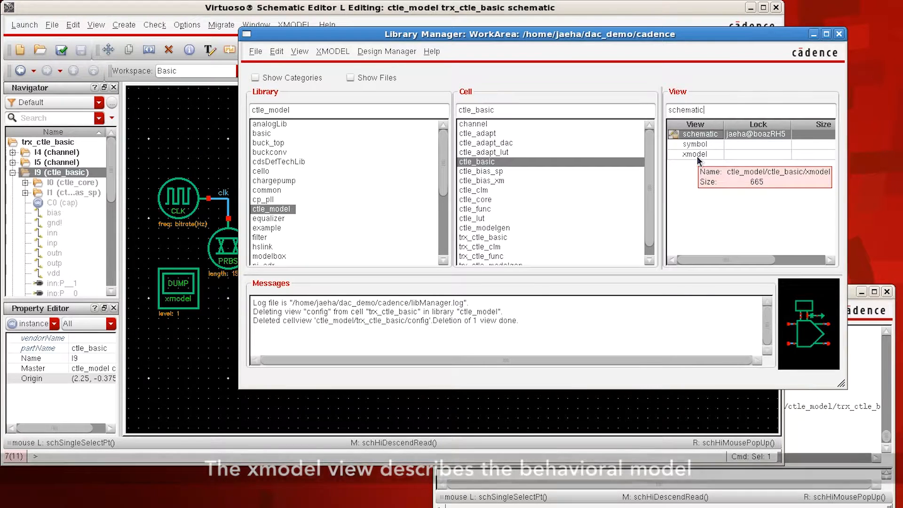
# Open the xmodel view of ctle_basic to read its behavioral model code, and close the editor.
pyautogui.click(697, 154)
pyautogui.doubleClick(697, 156)
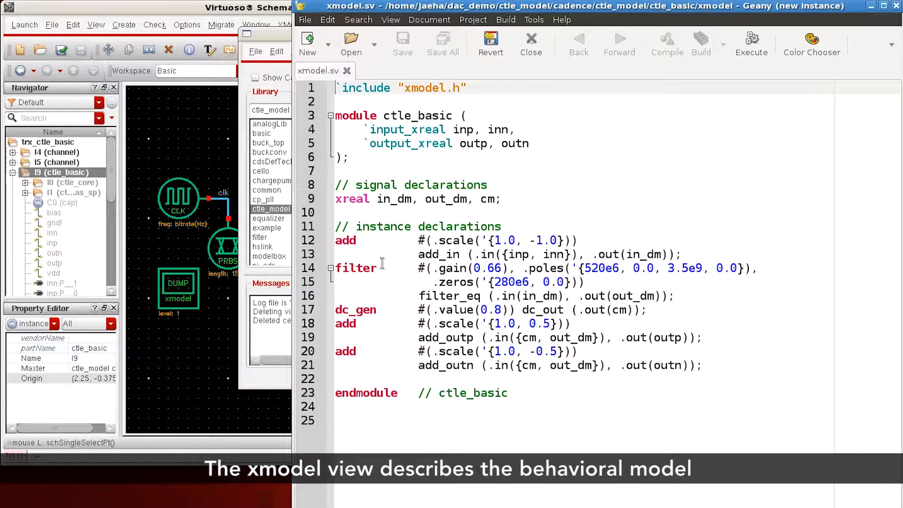
pyautogui.click(897, 5)
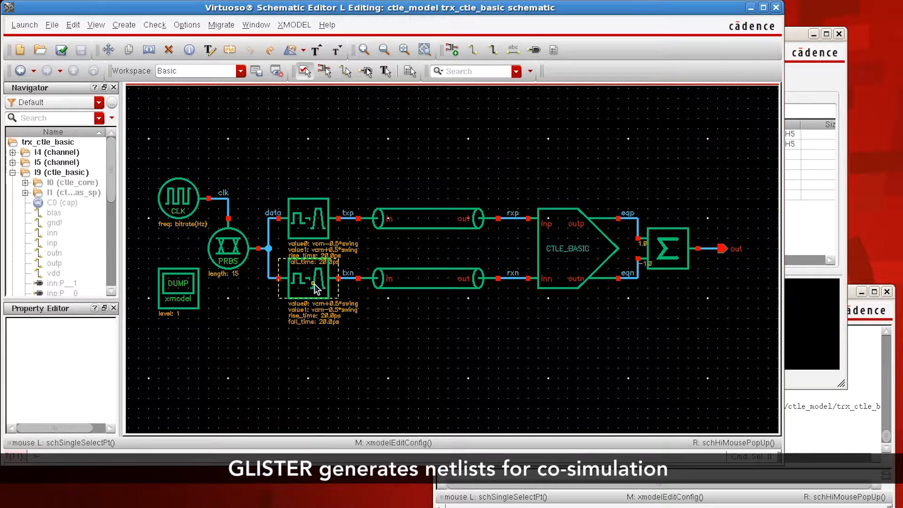
# Review the ctle_basic cell binding in the configuration of trx_ctle_basic and close the configuration.
pyautogui.click(552, 254)
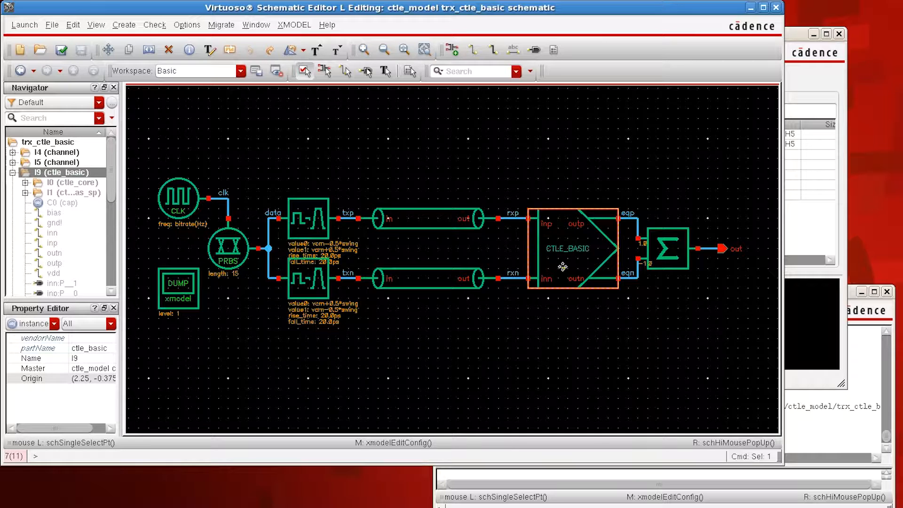
pyautogui.click(297, 26)
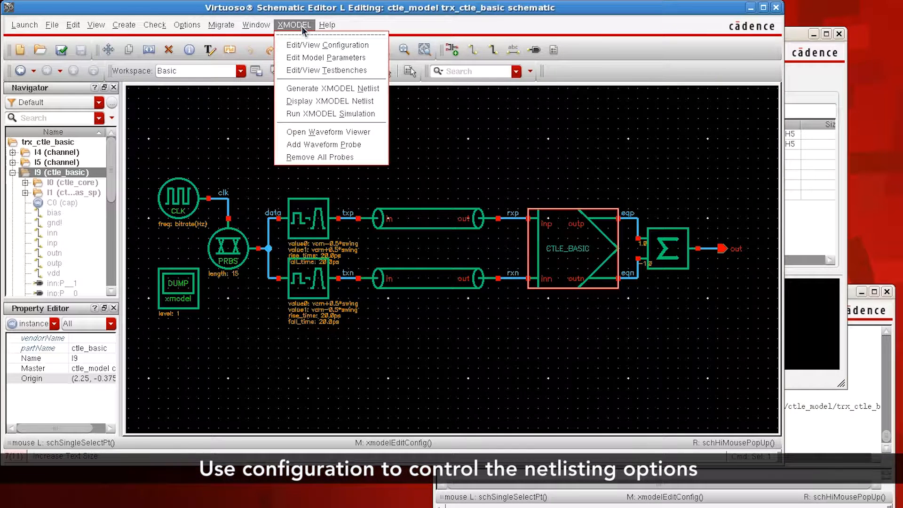
pyautogui.click(376, 48)
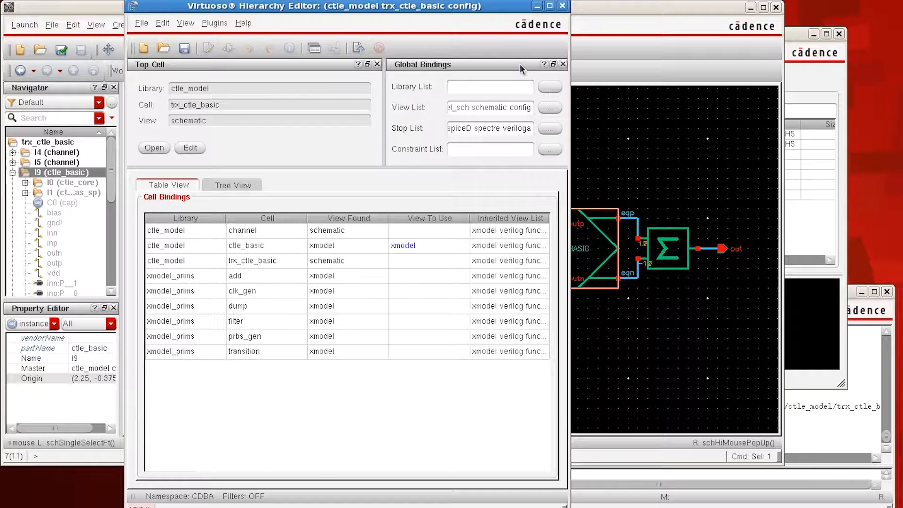
pyautogui.click(292, 251)
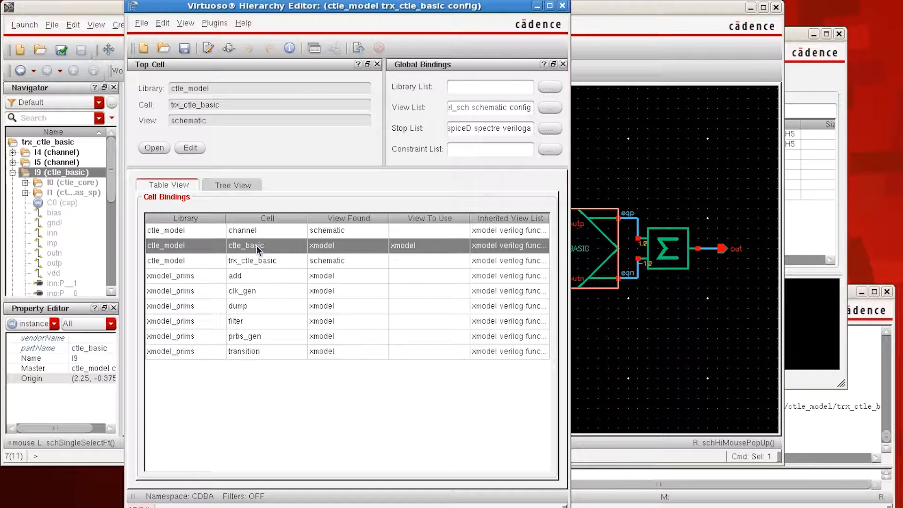
pyautogui.click(563, 6)
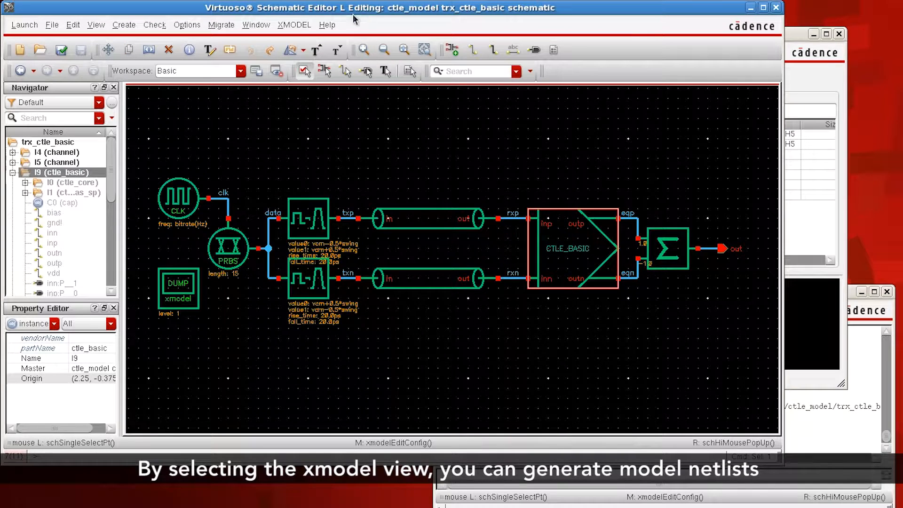
# Generate the XMODEL netlist of trx_ctle_basic with ctle_basic bound to its xmodel view, and display the netlist files.
pyautogui.click(295, 26)
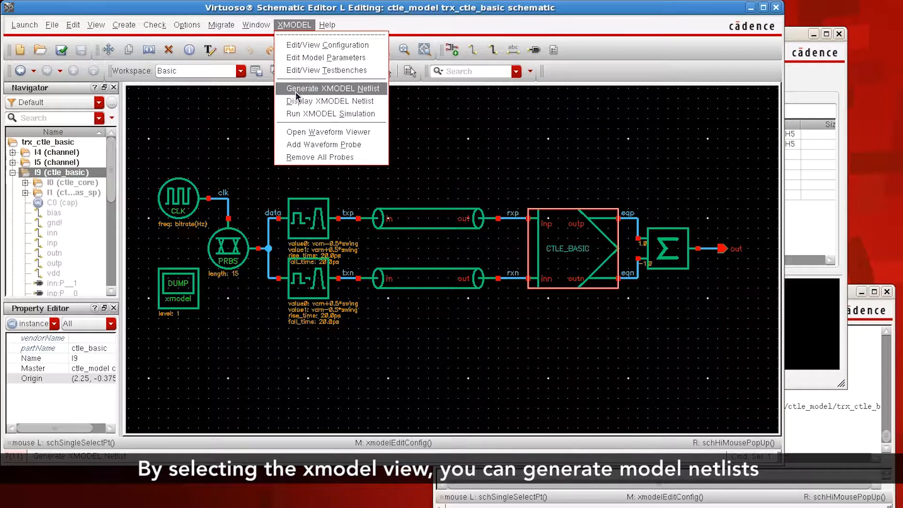
pyautogui.click(338, 89)
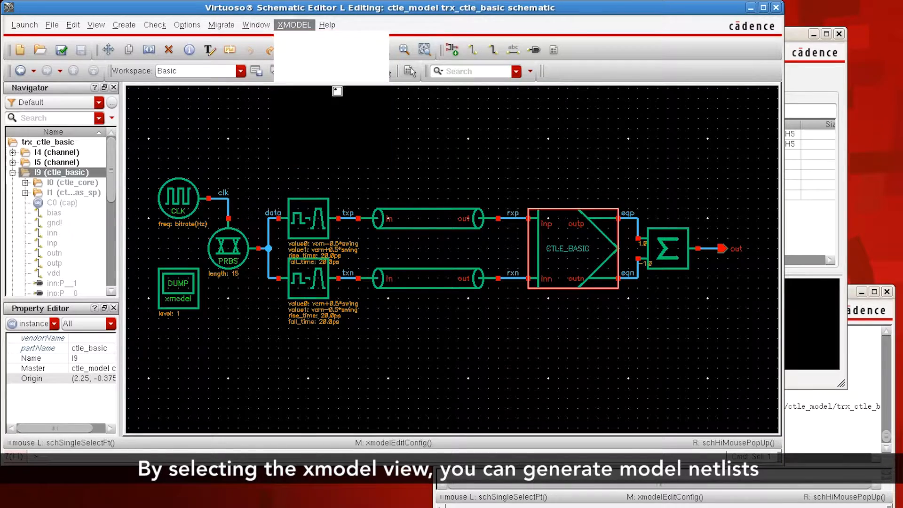
pyautogui.click(305, 27)
pyautogui.click(306, 100)
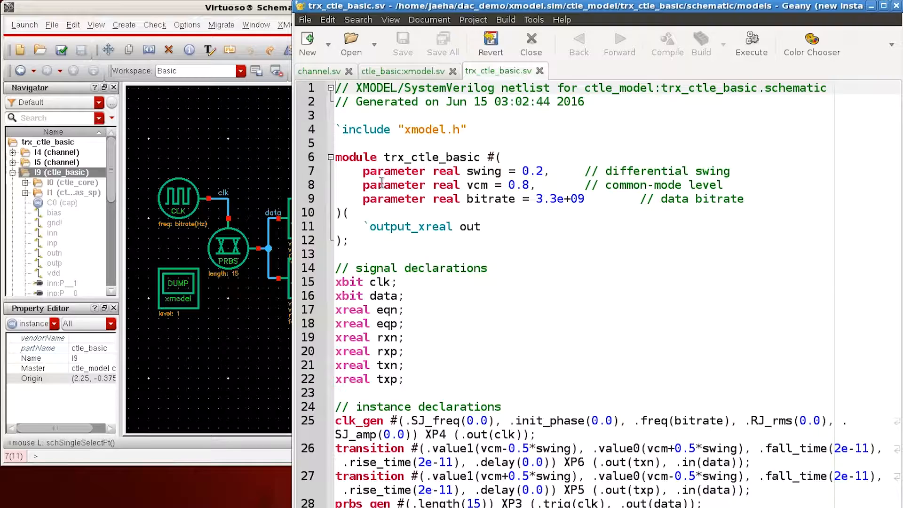
# Examine the declarations in trx_ctle_basic.sv and the module code in ctle_basic:xmodel.sv, and close the editor.
pyautogui.scroll(-5, 381, 182)
pyautogui.scroll(5, 382, 174)
pyautogui.scroll(-5, 419, 260)
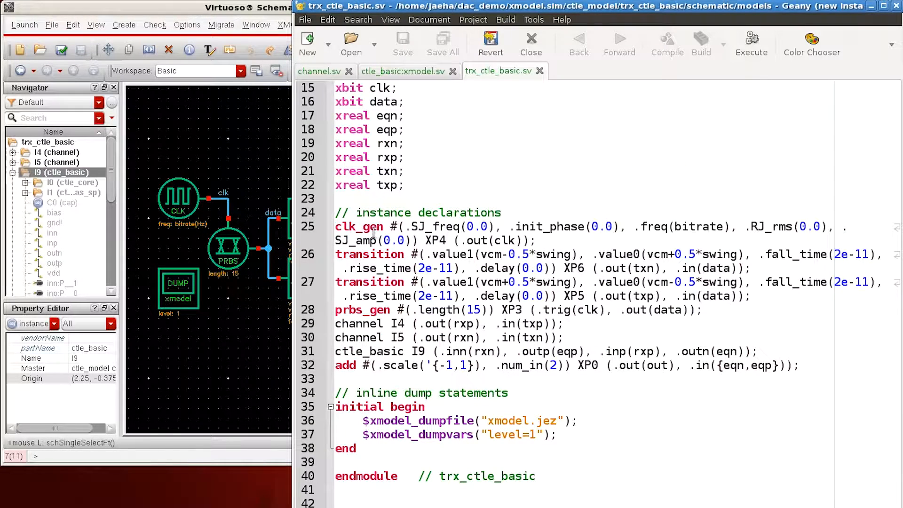
pyautogui.click(388, 76)
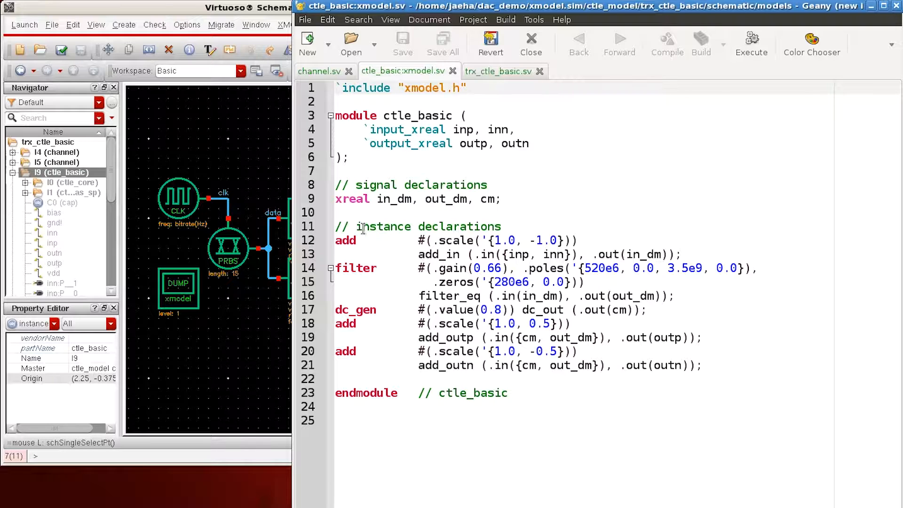
pyautogui.click(897, 6)
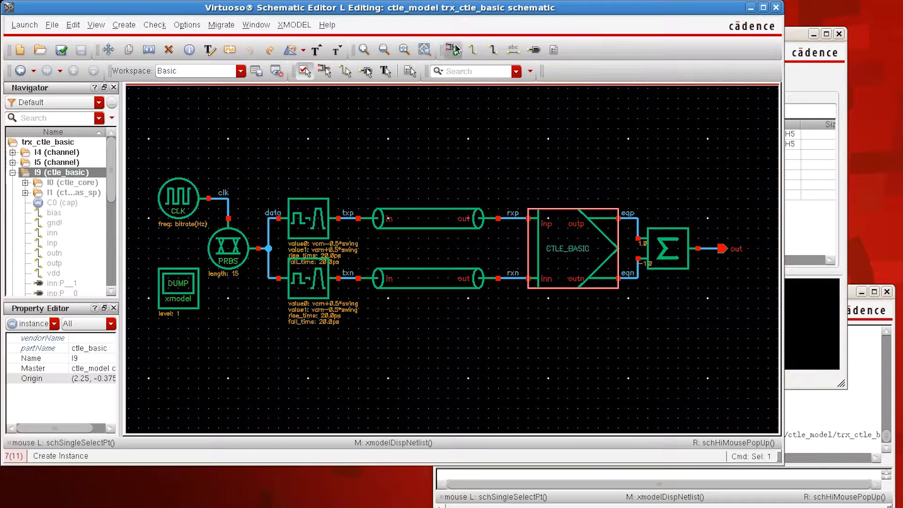
# Set the cell view of ctle_basic to schematic in the trx_ctle_basic configuration, save it and close the configuration.
pyautogui.click(293, 26)
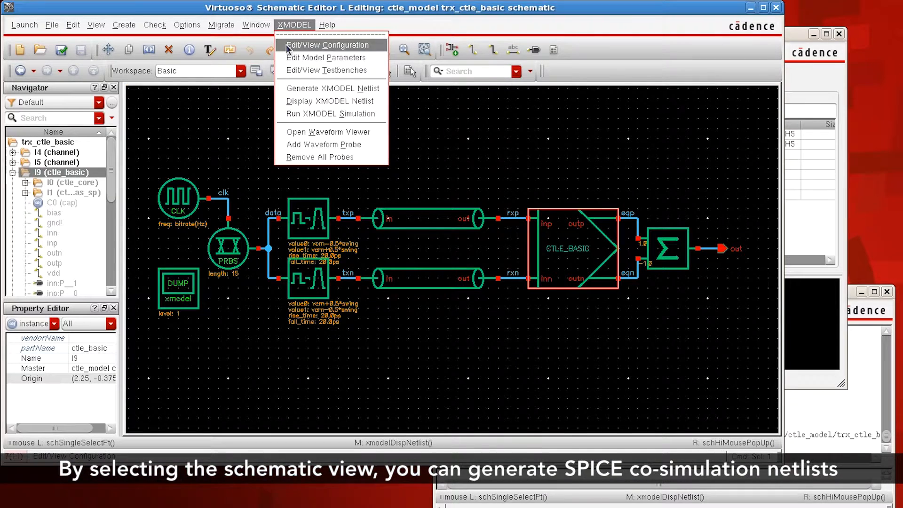
pyautogui.click(320, 45)
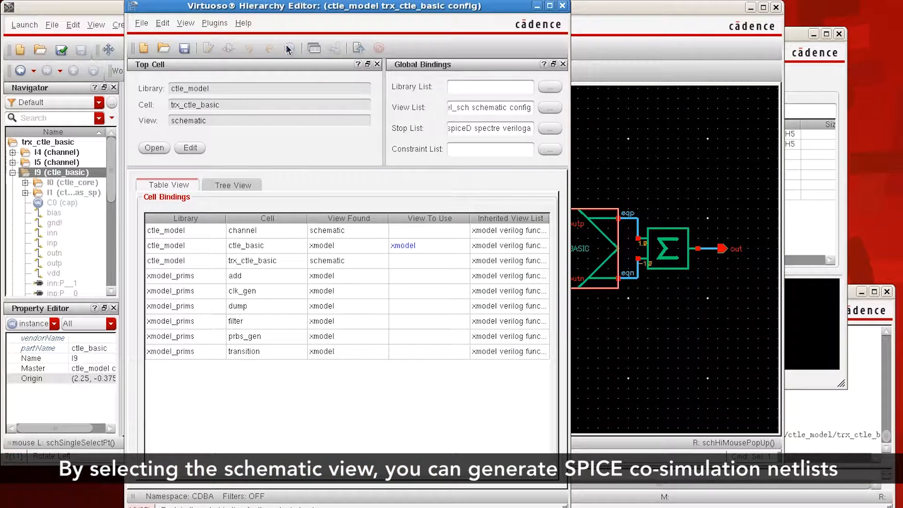
pyautogui.click(271, 246)
pyautogui.rightClick(349, 245)
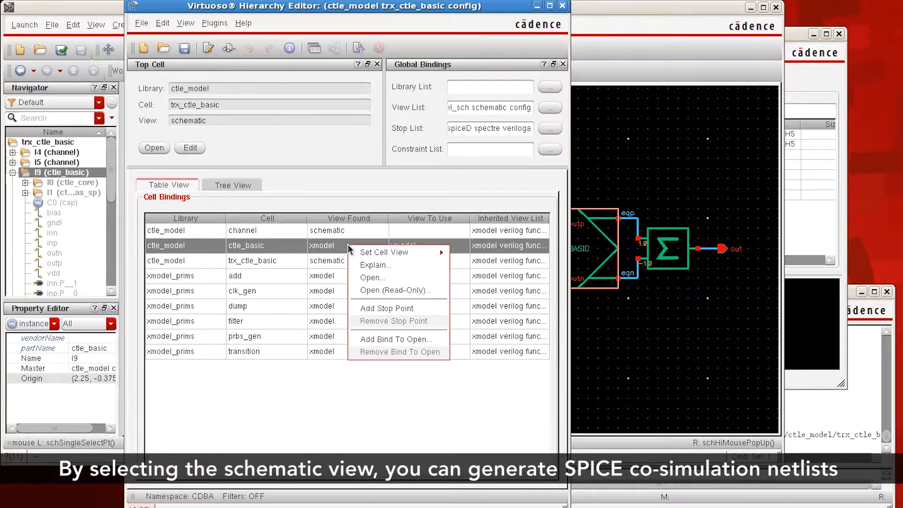
pyautogui.moveTo(374, 255)
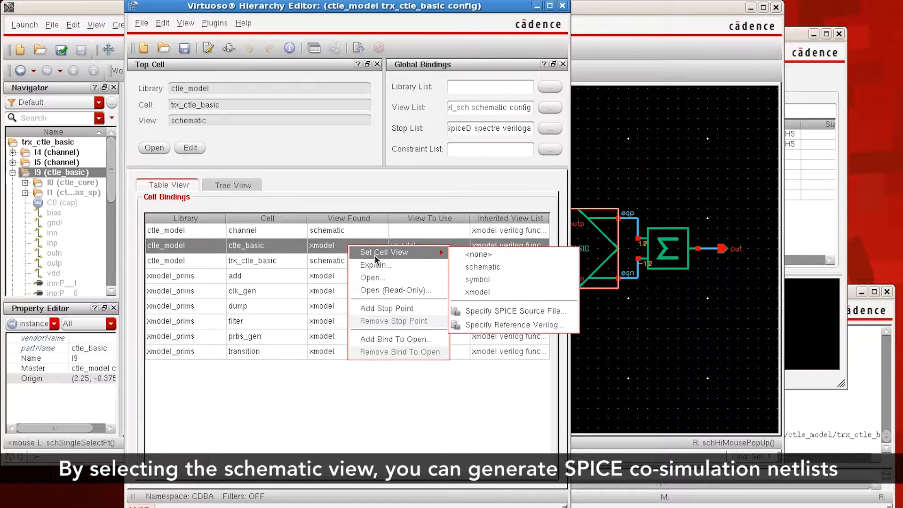
pyautogui.click(462, 269)
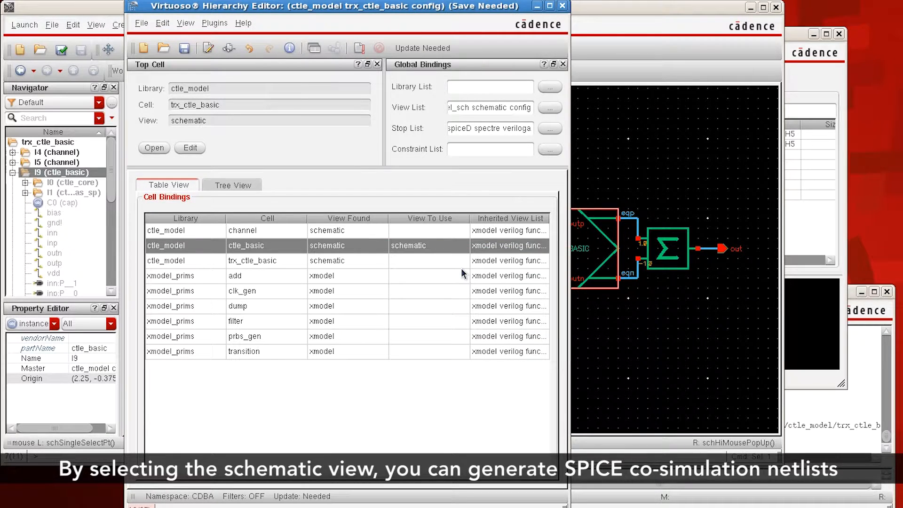
pyautogui.click(184, 49)
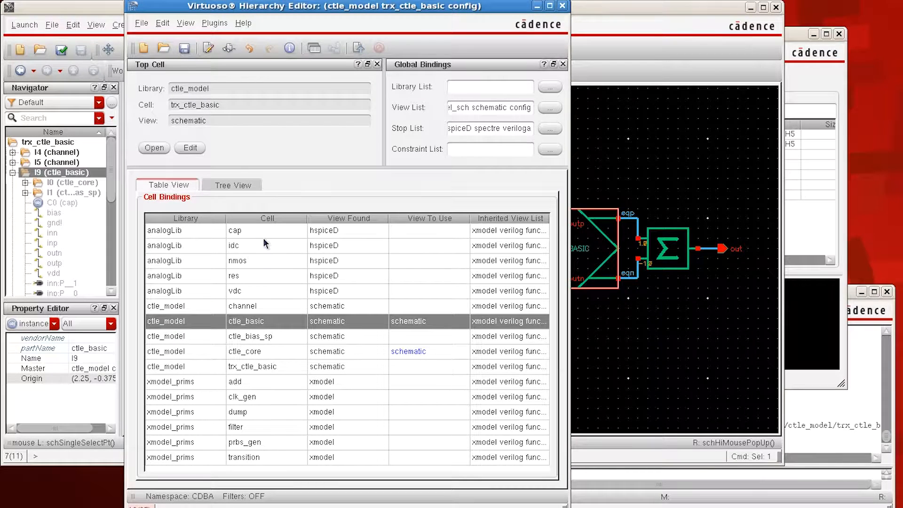
pyautogui.click(563, 6)
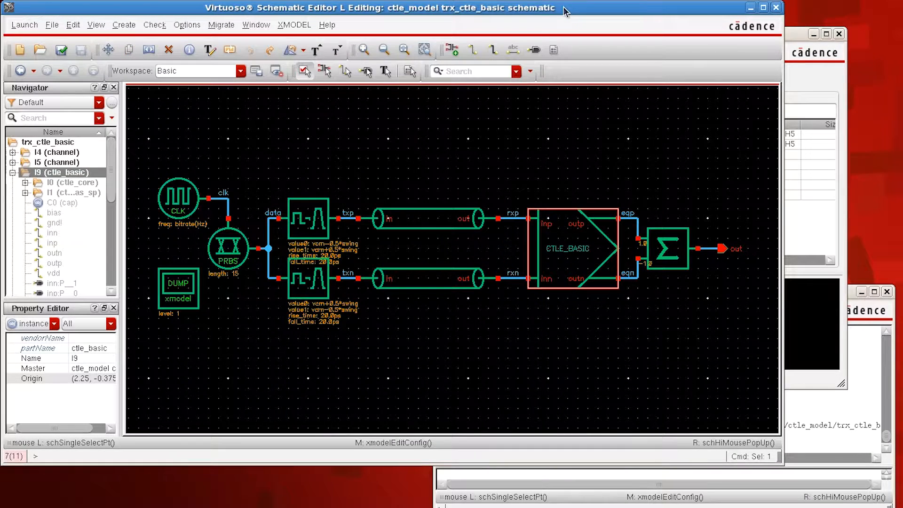
# Regenerate the XMODEL netlist of trx_ctle_basic using the schematic binding for SPICE co-simulation, and display the netlist files.
pyautogui.click(286, 26)
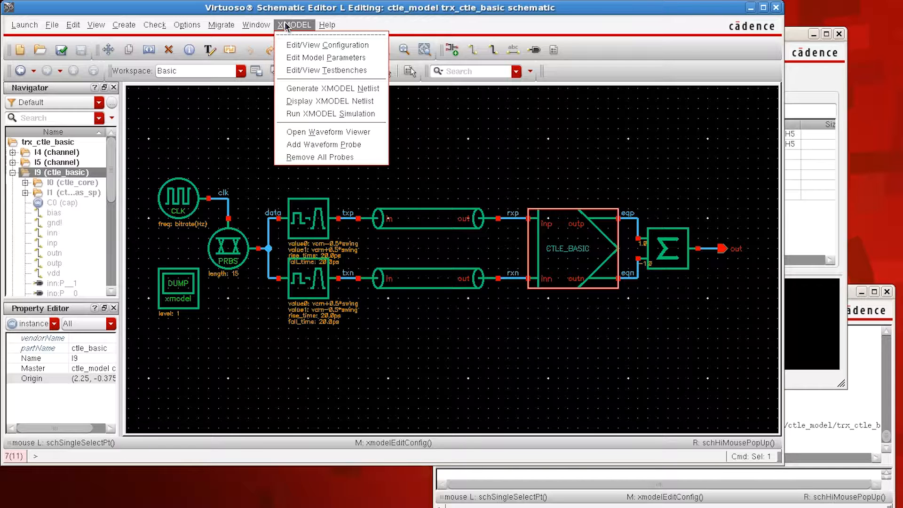
pyautogui.click(288, 88)
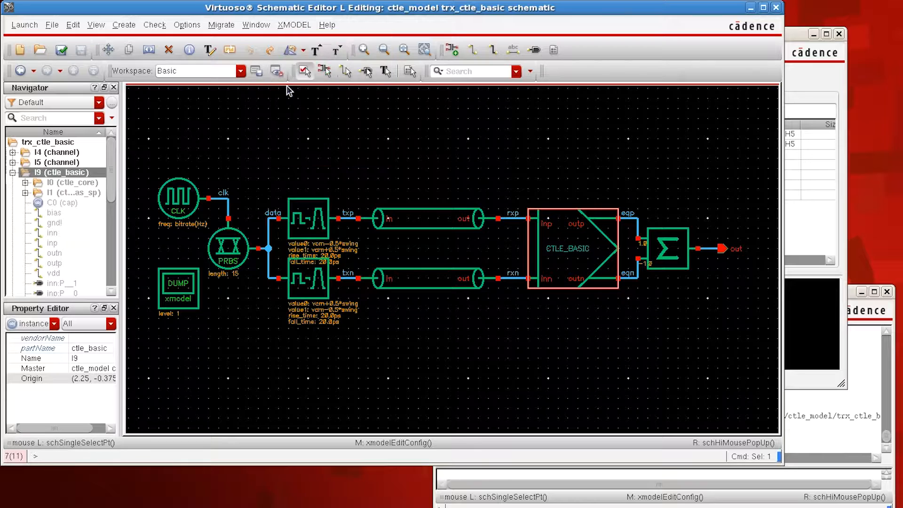
pyautogui.click(296, 26)
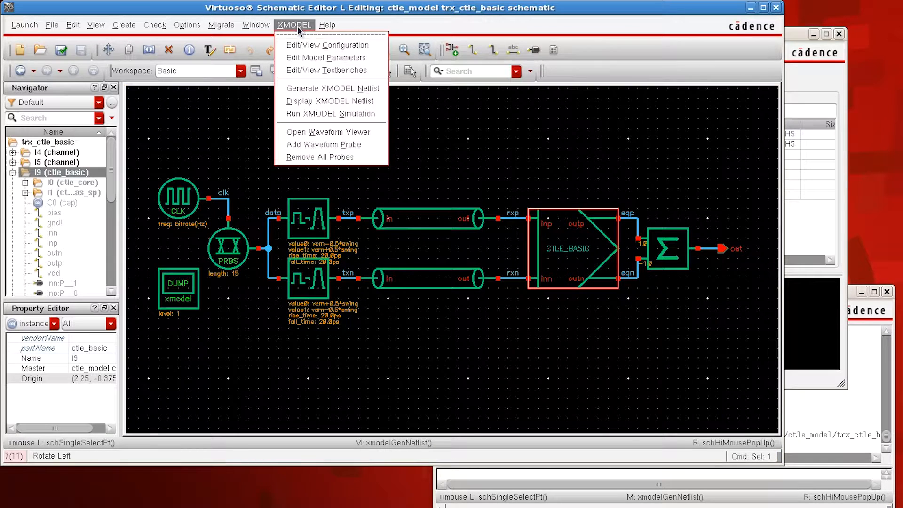
pyautogui.click(303, 98)
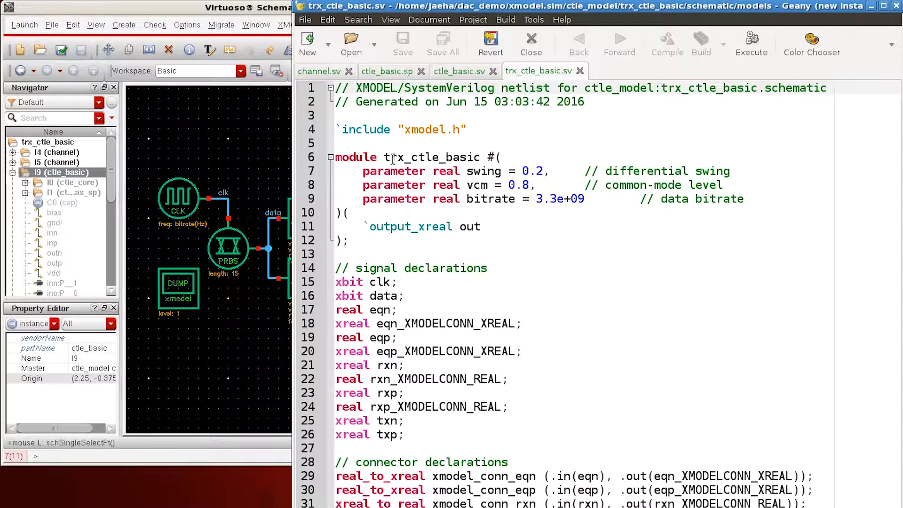
# Examine the connectors and ctle_basic instance in trx_ctle_basic.sv, the wrapper module in ctle_basic.sv and the SPICE subcircuits in ctle_basic.sp.
pyautogui.scroll(-9, 369, 262)
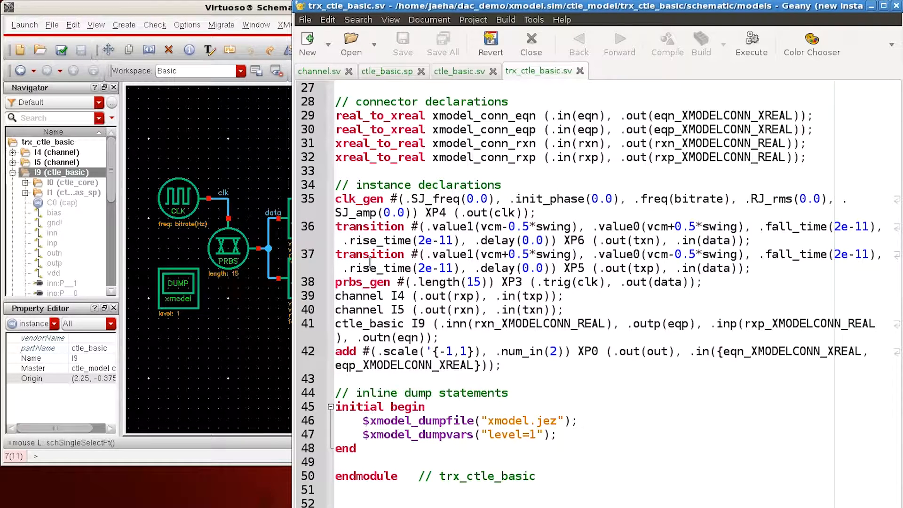
pyautogui.tripleClick(346, 324)
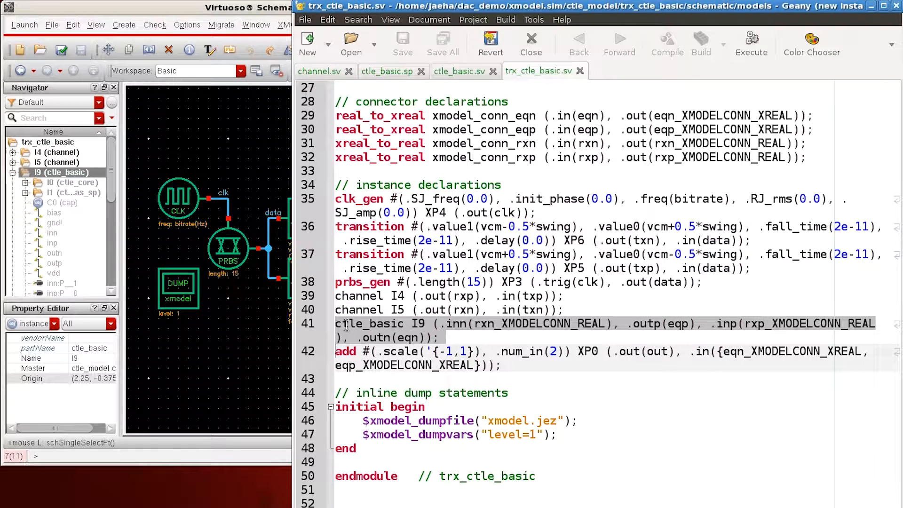
pyautogui.click(449, 77)
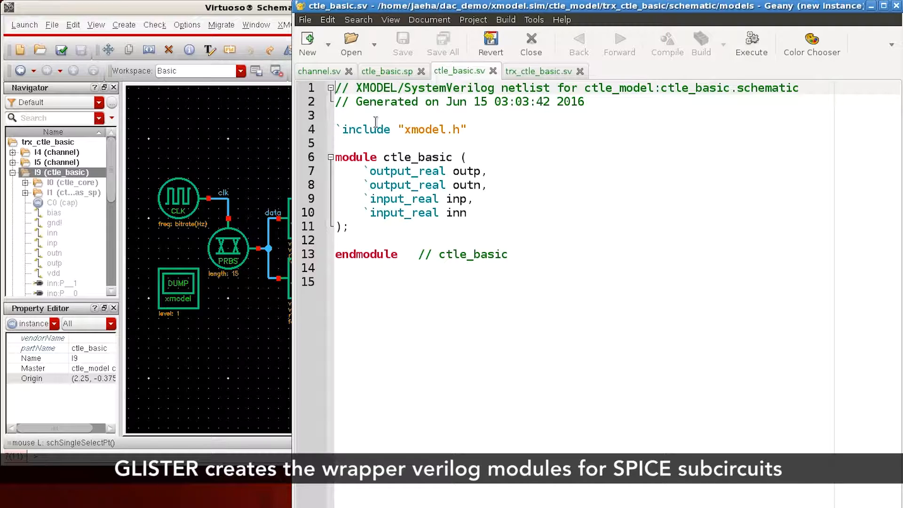
pyautogui.click(377, 75)
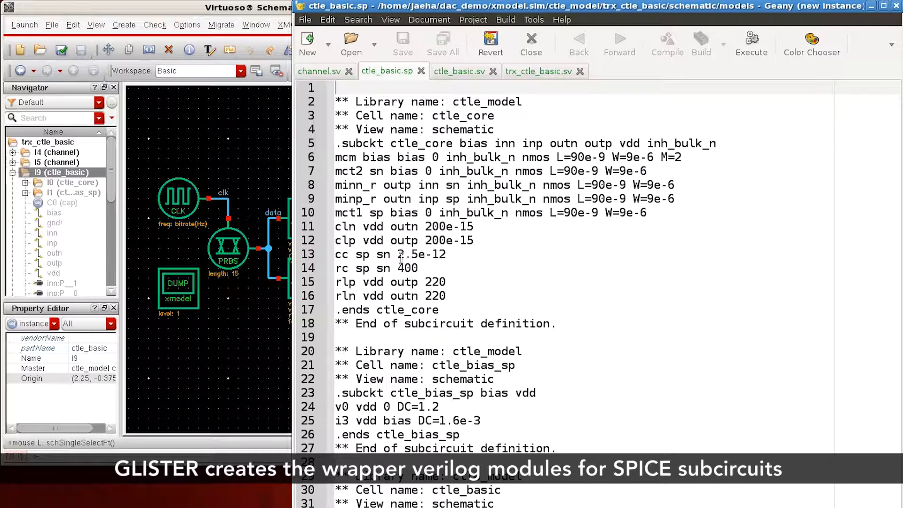
# Read further through the SPICE subcircuit definitions in ctle_basic.sp.
pyautogui.scroll(-2, 401, 258)
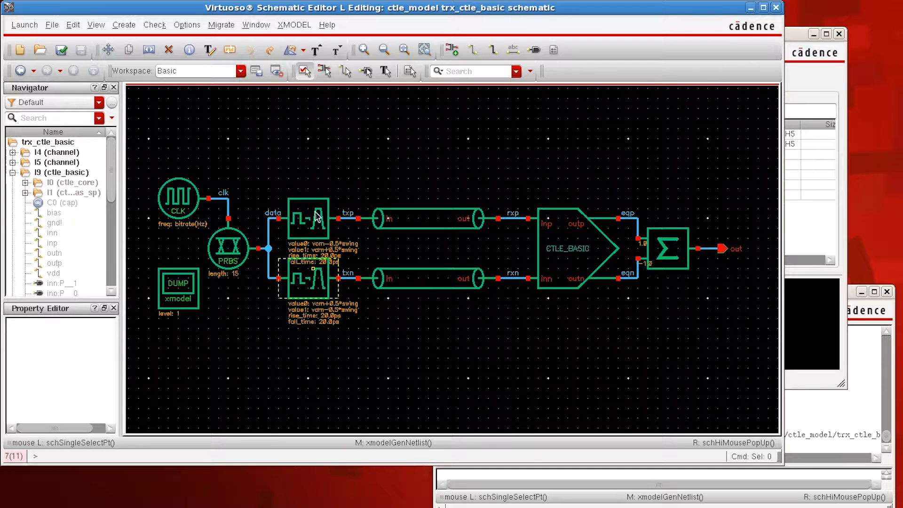
# Open the XMODEL simulation setup for trx_ctle_basic and choose tb as the testbench cellview.
pyautogui.click(299, 29)
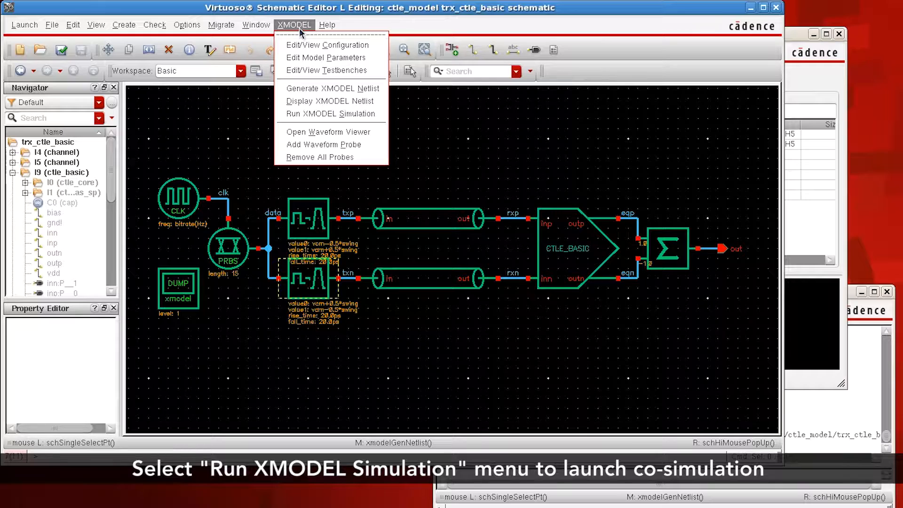
pyautogui.click(304, 116)
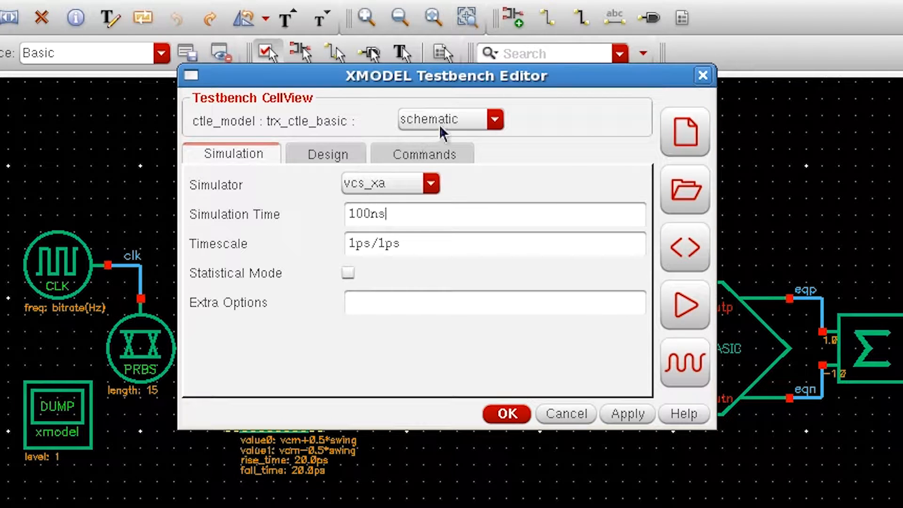
pyautogui.click(455, 124)
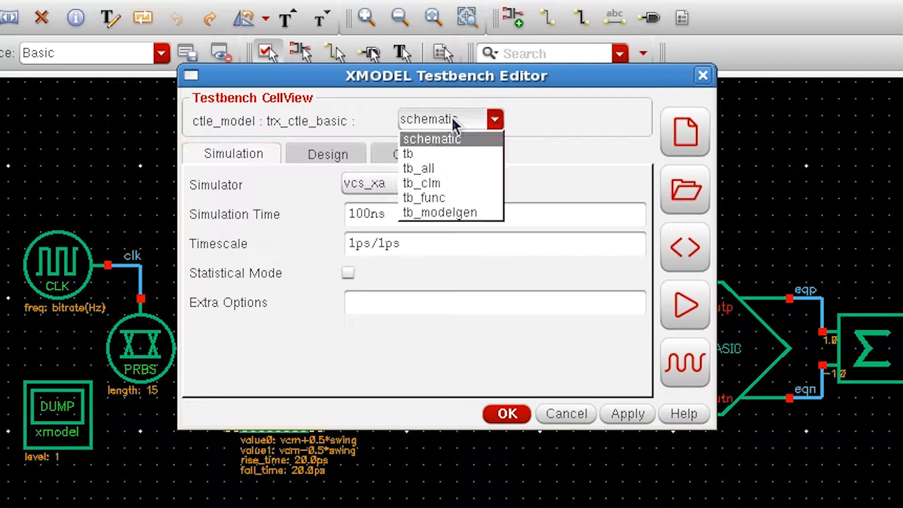
pyautogui.click(446, 155)
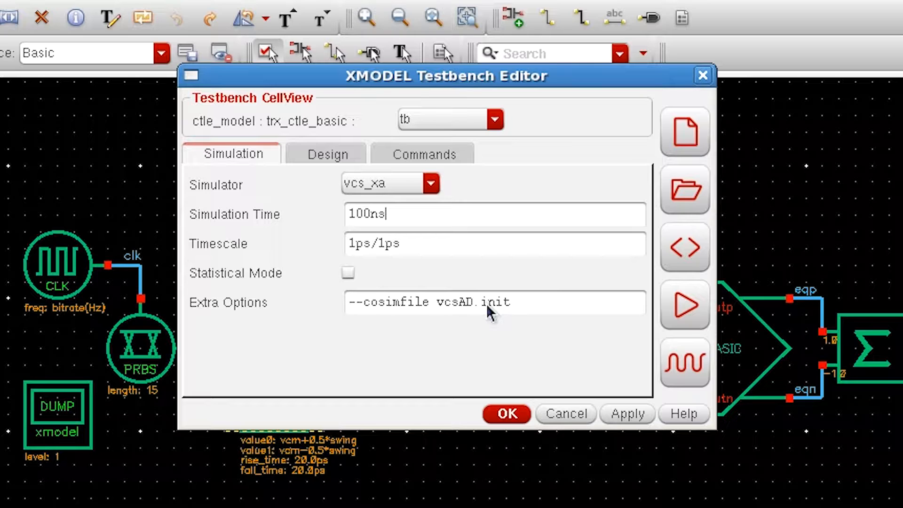
# Inspect the dependent files vcsAD.init, xa_config and tb.sp in the design settings of the tb testbench.
pyautogui.click(335, 159)
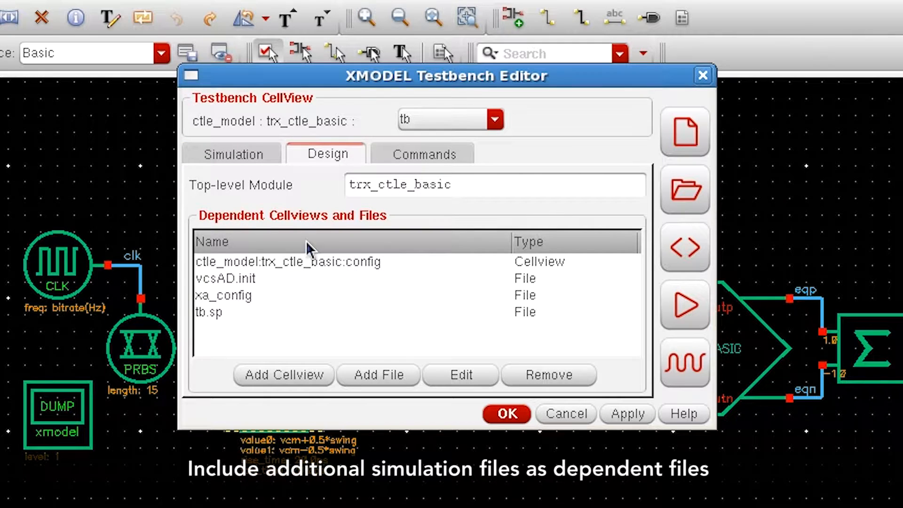
pyautogui.click(253, 281)
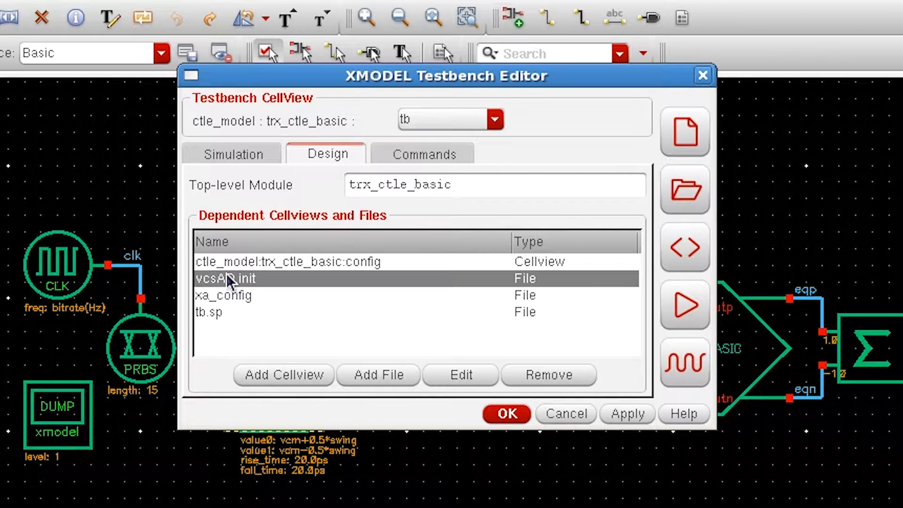
pyautogui.click(464, 376)
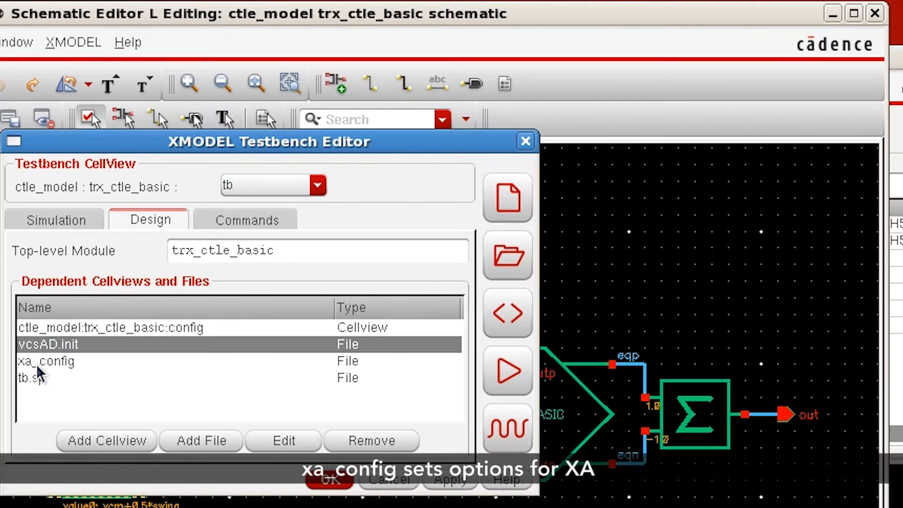
pyautogui.click(42, 365)
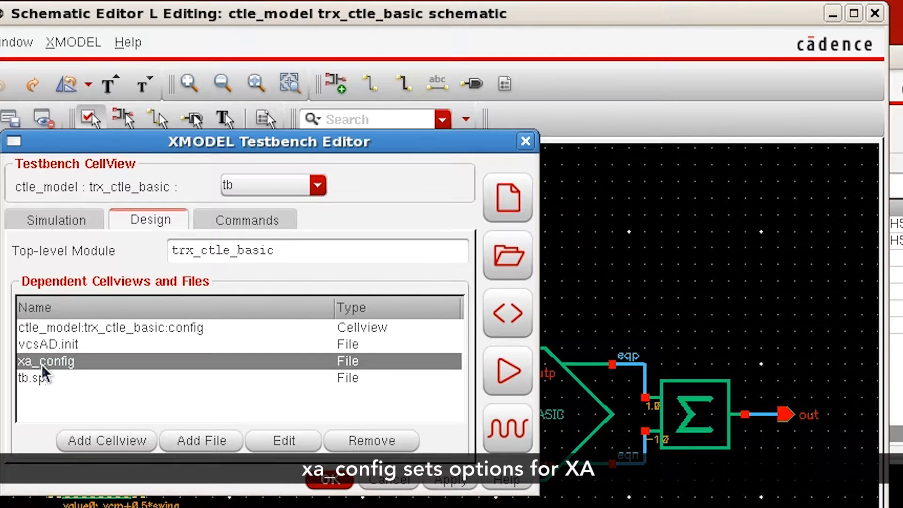
pyautogui.click(268, 438)
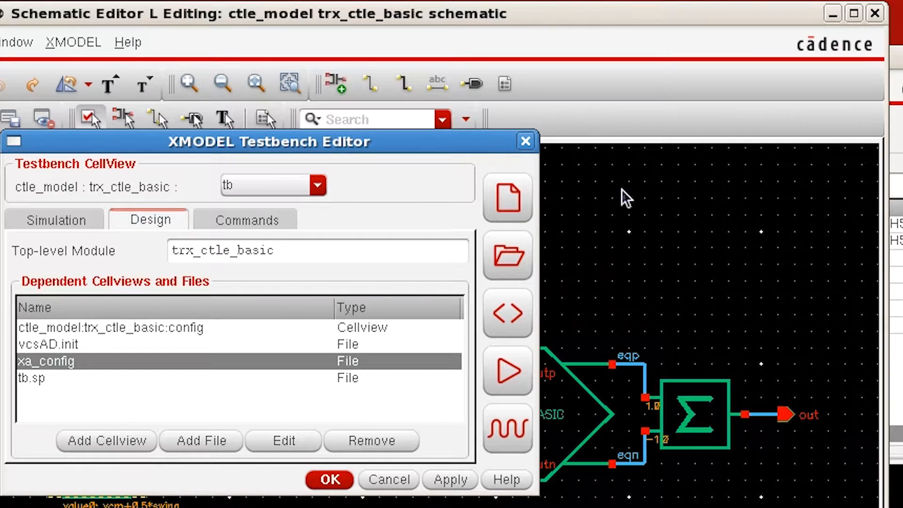
pyautogui.click(28, 379)
pyautogui.click(270, 440)
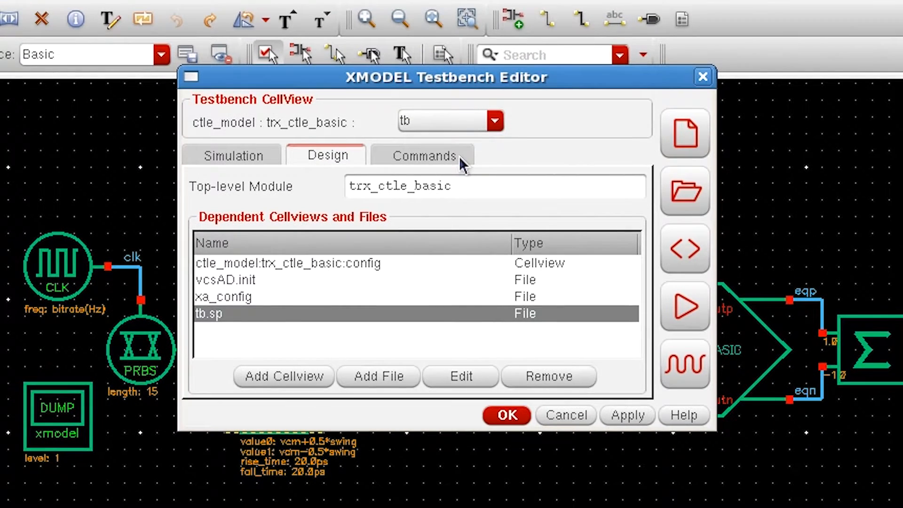
# Review the full commands for running the simulation and plotting its results in the tb testbench.
pyautogui.click(286, 228)
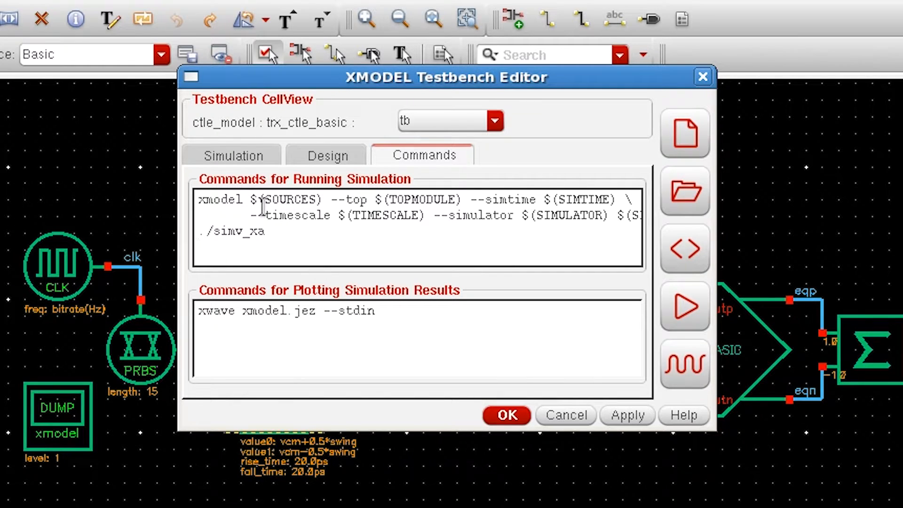
pyautogui.hscroll(4, 354, 207)
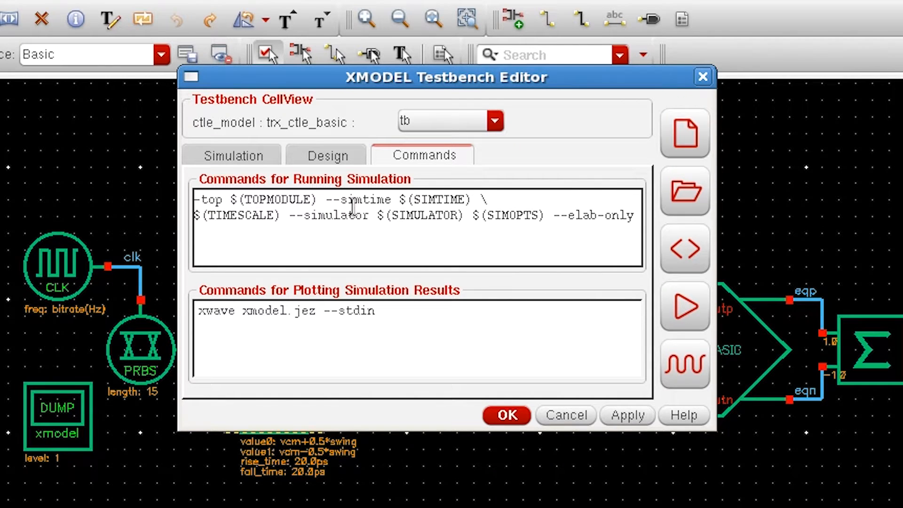
pyautogui.hscroll(-4, 353, 206)
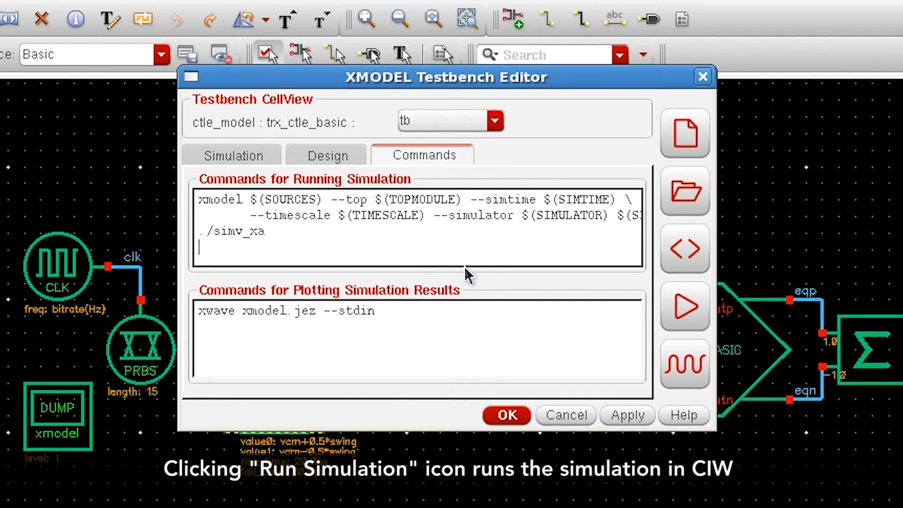
# Run the co-simulation from the tb testbench and enlarge the log window to follow its output.
pyautogui.click(691, 319)
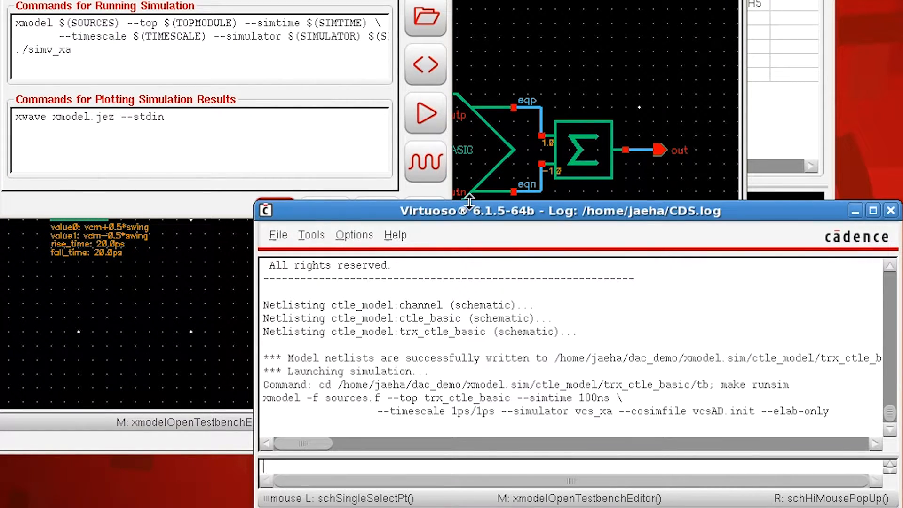
pyautogui.moveTo(472, 201); pyautogui.dragTo(495, 28)
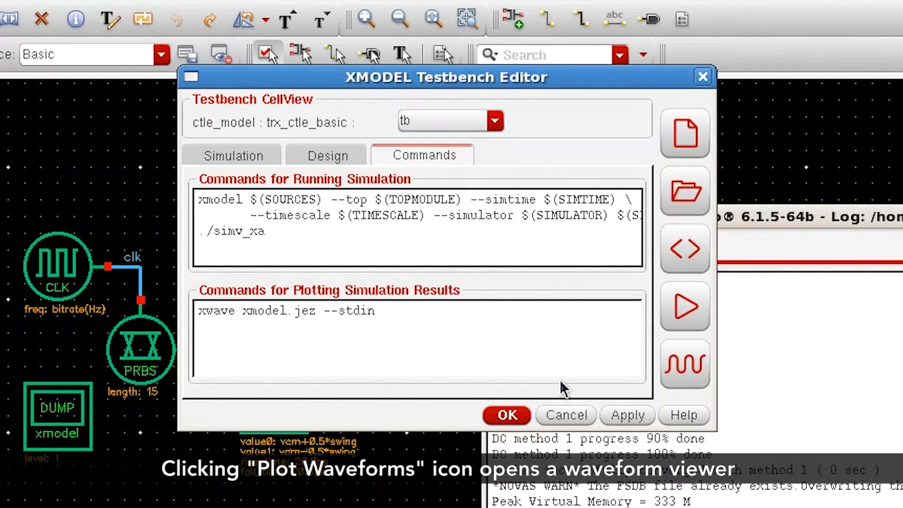
# Plot the txp, rxp and out signals of trx_ctle_basic from xmodel.jez in the XWave waveform viewer.
pyautogui.click(701, 374)
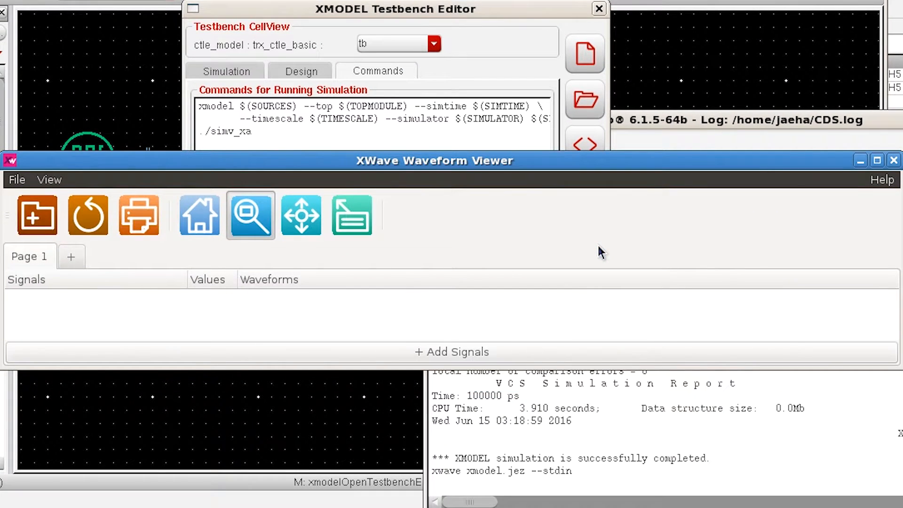
pyautogui.click(418, 353)
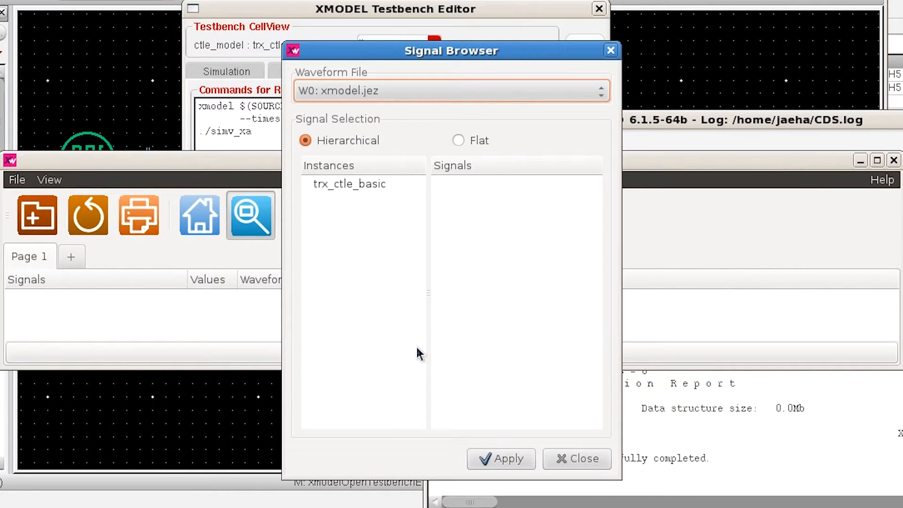
pyautogui.click(394, 185)
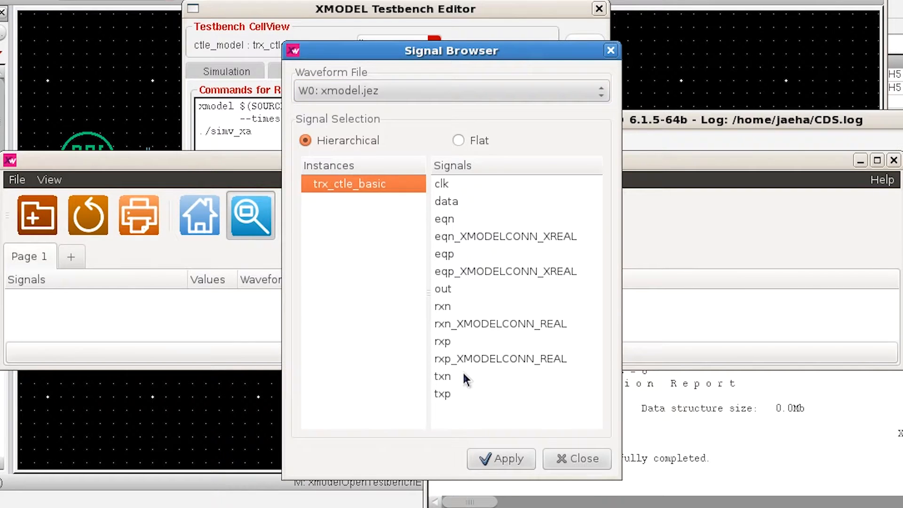
pyautogui.doubleClick(451, 393)
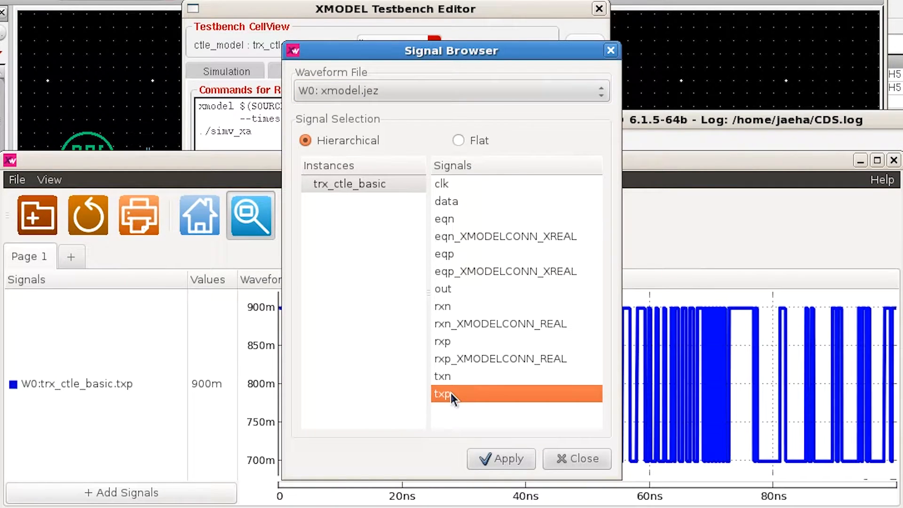
pyautogui.doubleClick(462, 343)
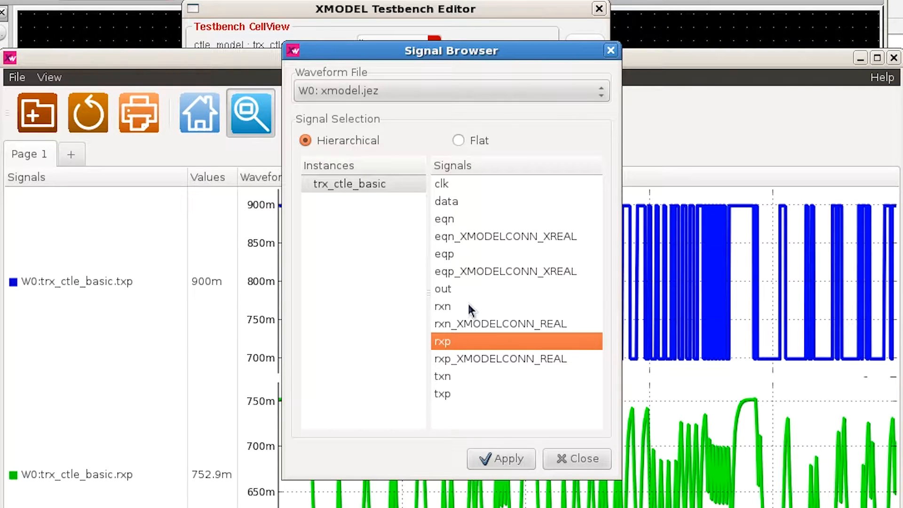
pyautogui.click(456, 289)
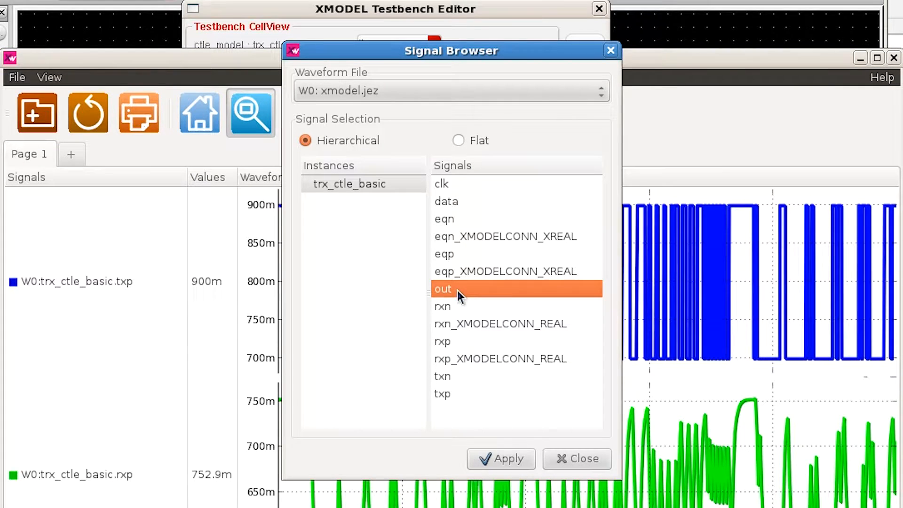
pyautogui.doubleClick(458, 290)
pyautogui.click(598, 459)
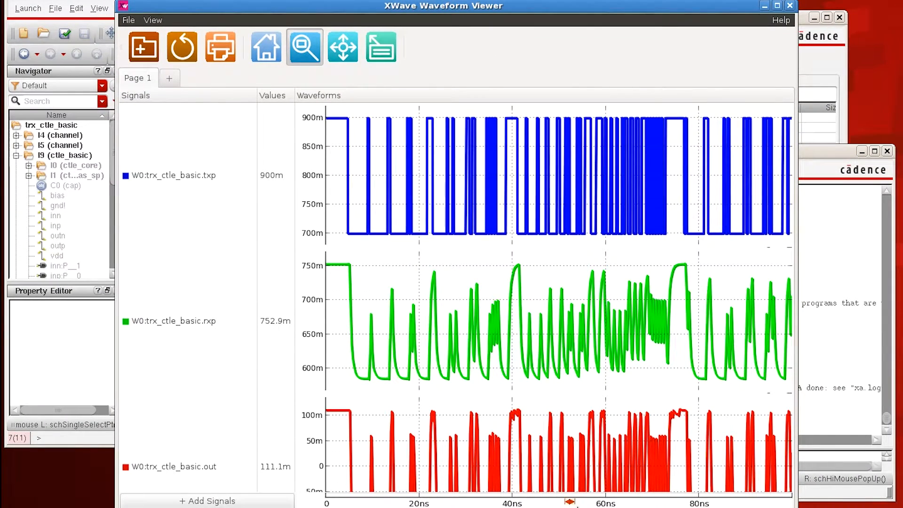
# Examine the txp, rxp and out waveforms in detail between about 51 and 62 ns.
pyautogui.moveTo(564, 504); pyautogui.dragTo(587, 504)
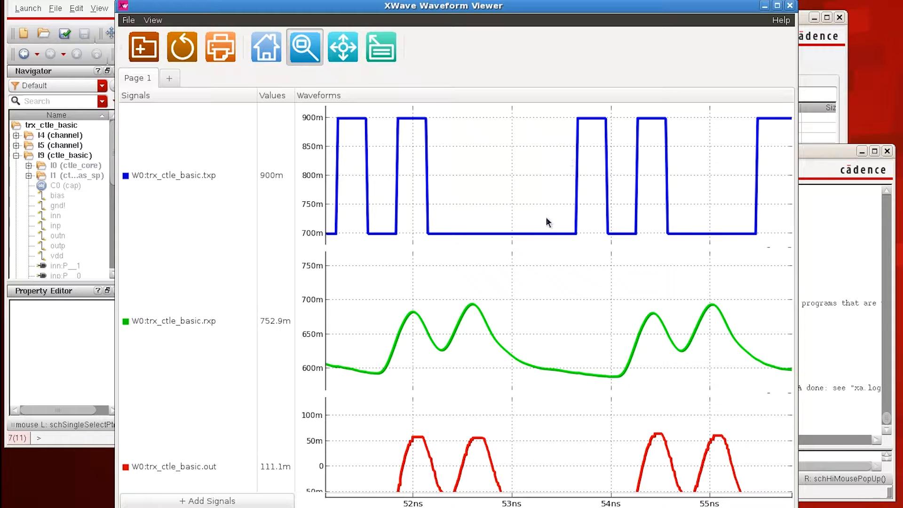
pyautogui.hscroll(10, 497, 343)
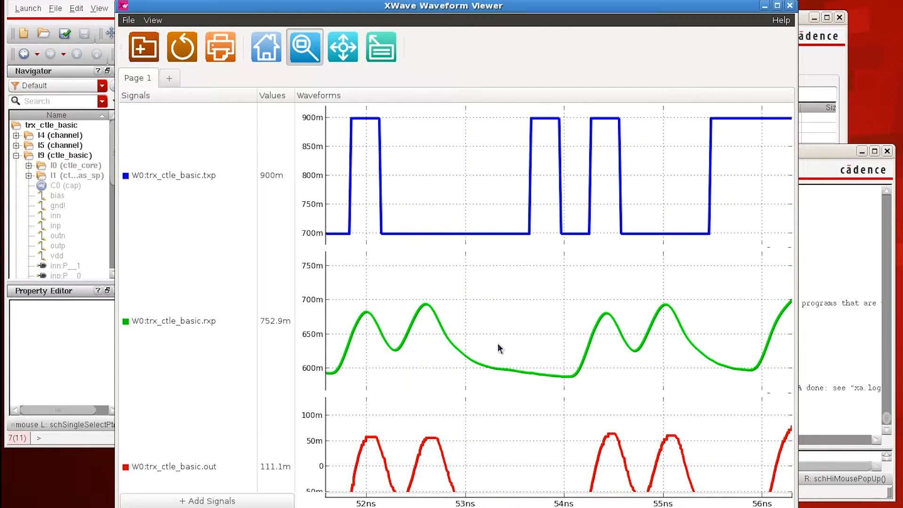
pyautogui.hscroll(1, 499, 348)
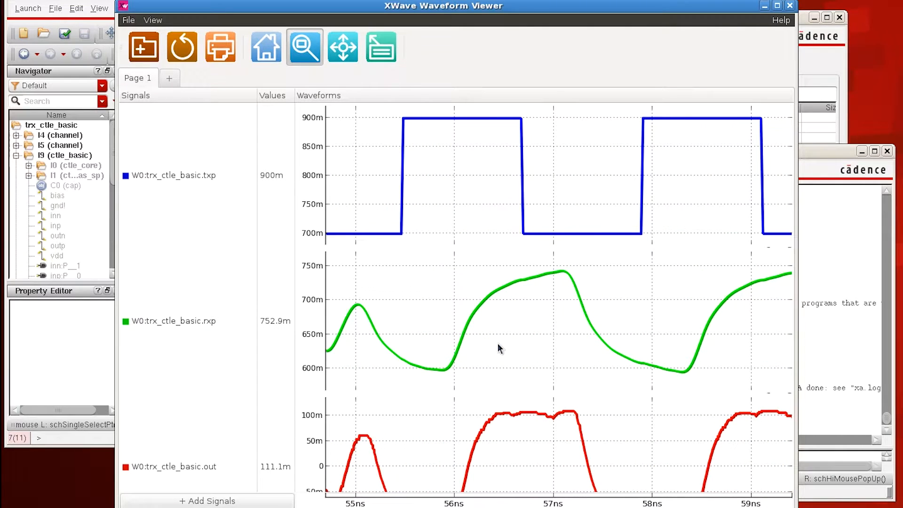
pyautogui.scroll(-2, 499, 348)
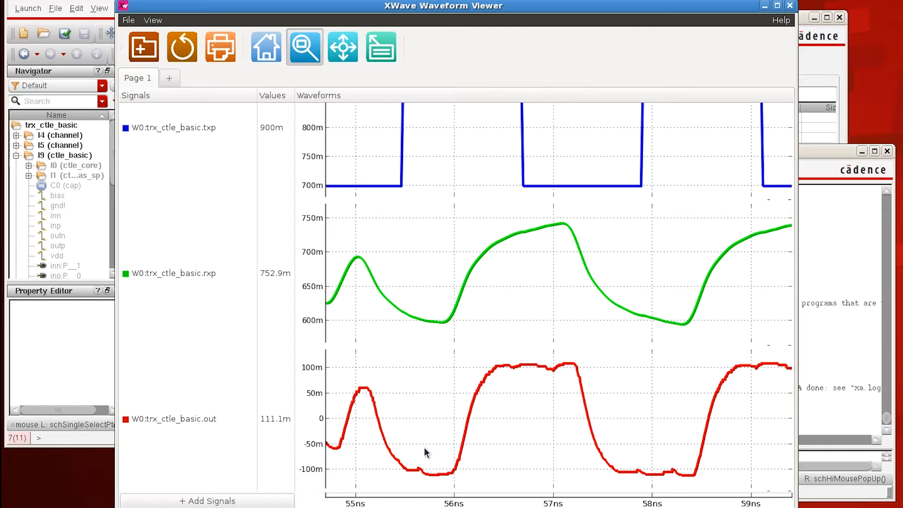
pyautogui.hscroll(10, 426, 453)
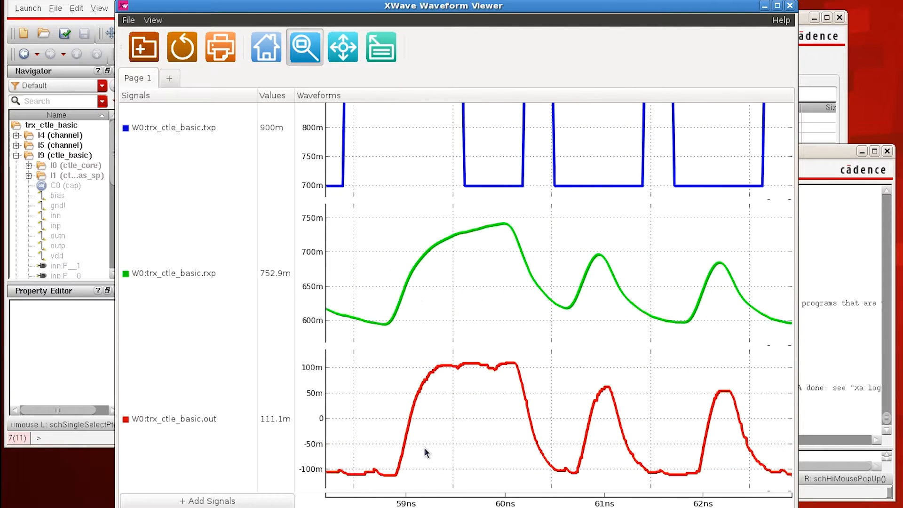
pyautogui.hscroll(-10, 425, 447)
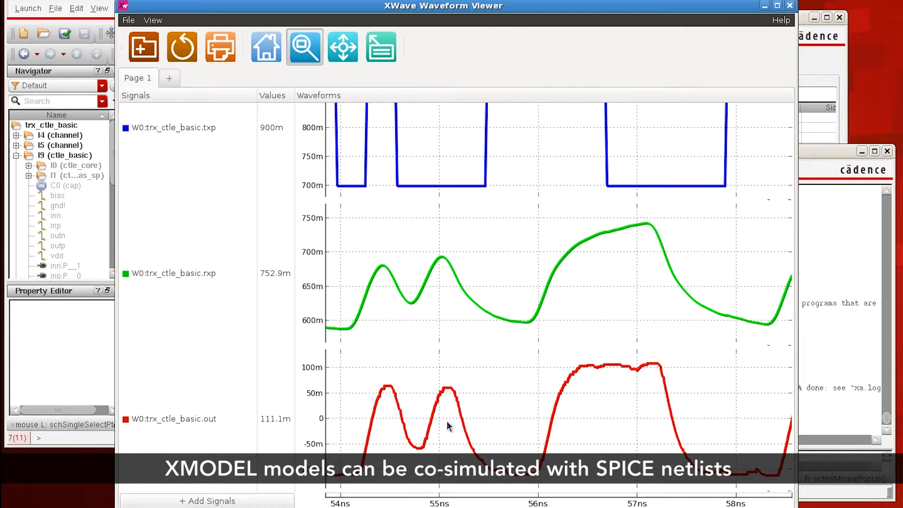
# Return to the trx_ctle_basic schematic and select the CTLE_BASIC instance.
pyautogui.click(371, 1)
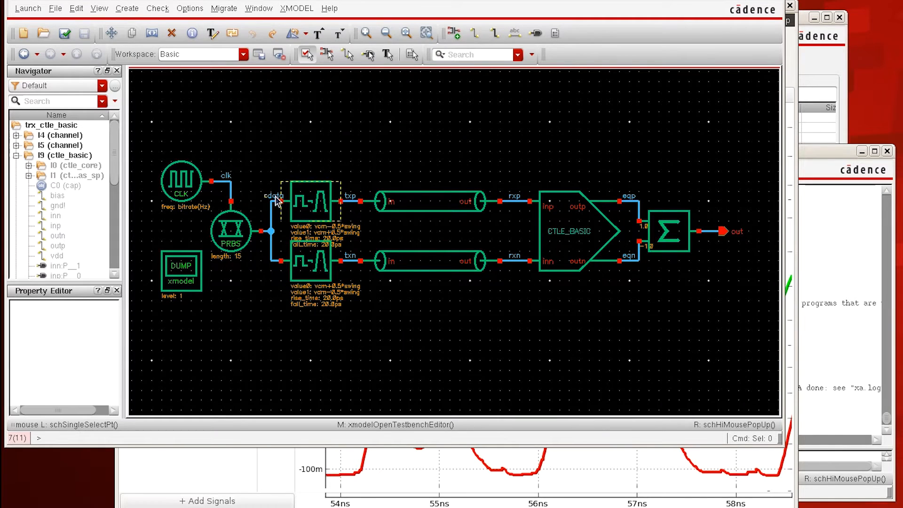
pyautogui.click(551, 239)
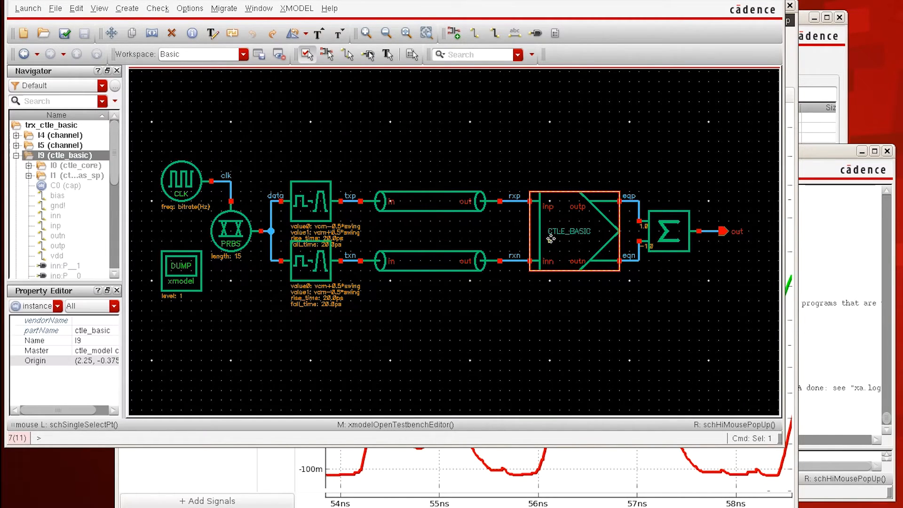